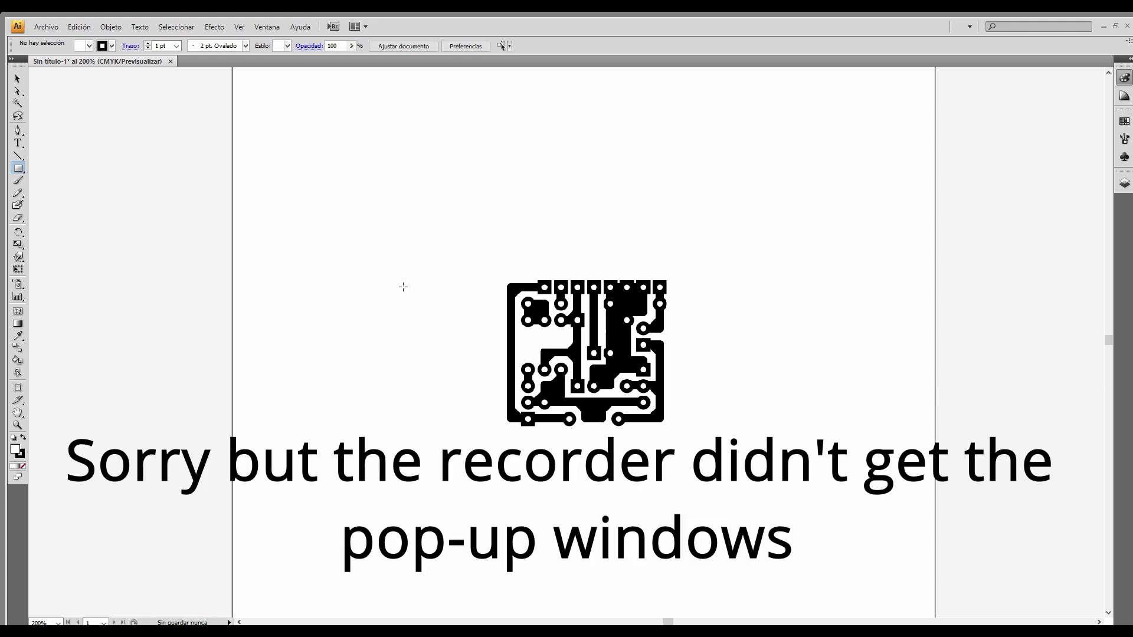
Create a 2 × 17.815 mm rectangle beside the PCB image.
left_click_drag(402, 287, 436, 346)
key("ctrl+z")
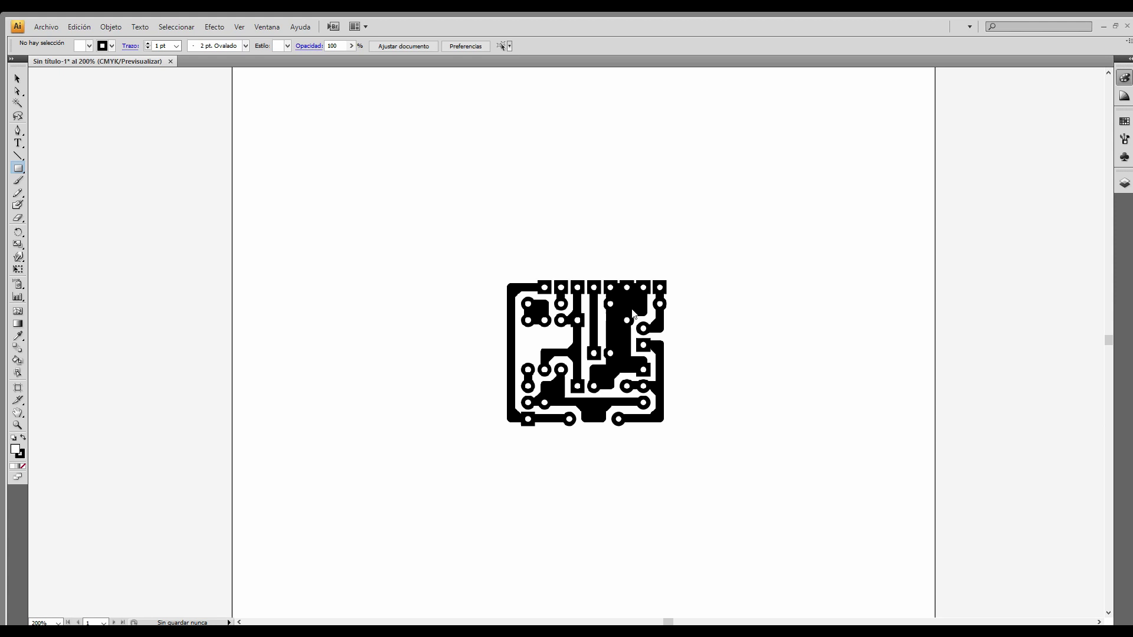
left_click(373, 311)
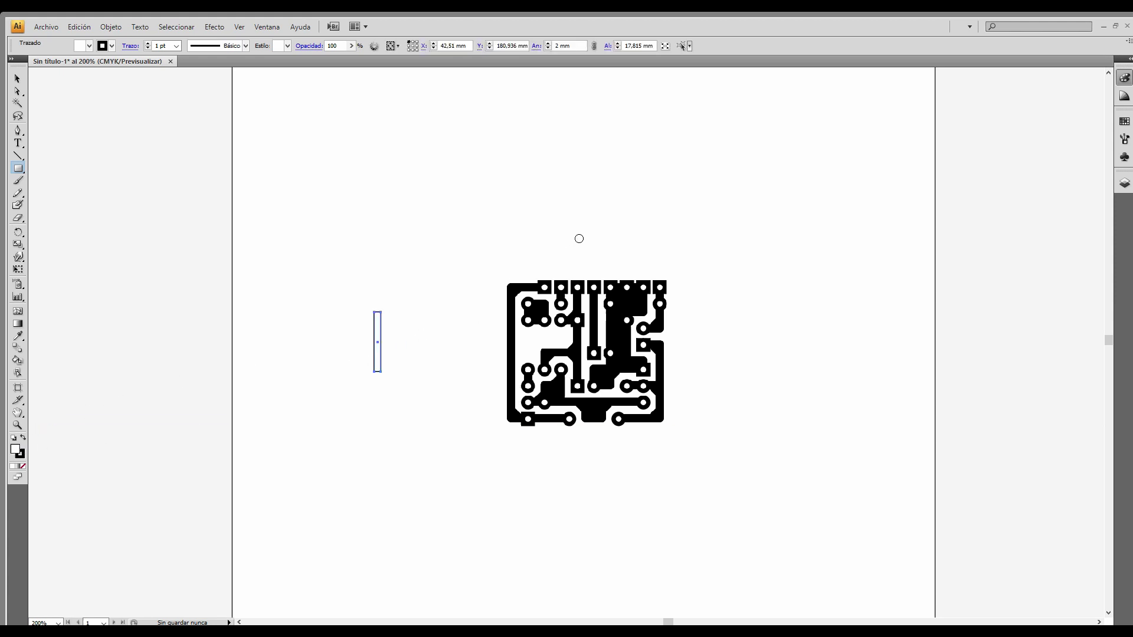
Give the rectangle a red fill with no stroke and move it onto the PCB's left edge.
key("comma")
left_click(25, 439)
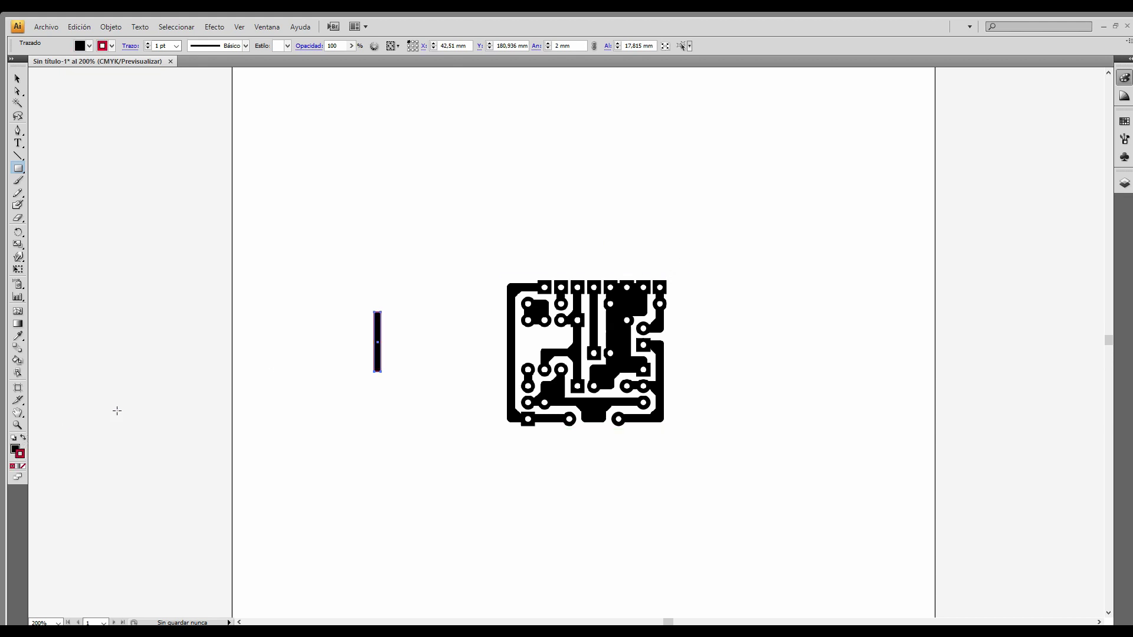
left_click(25, 438)
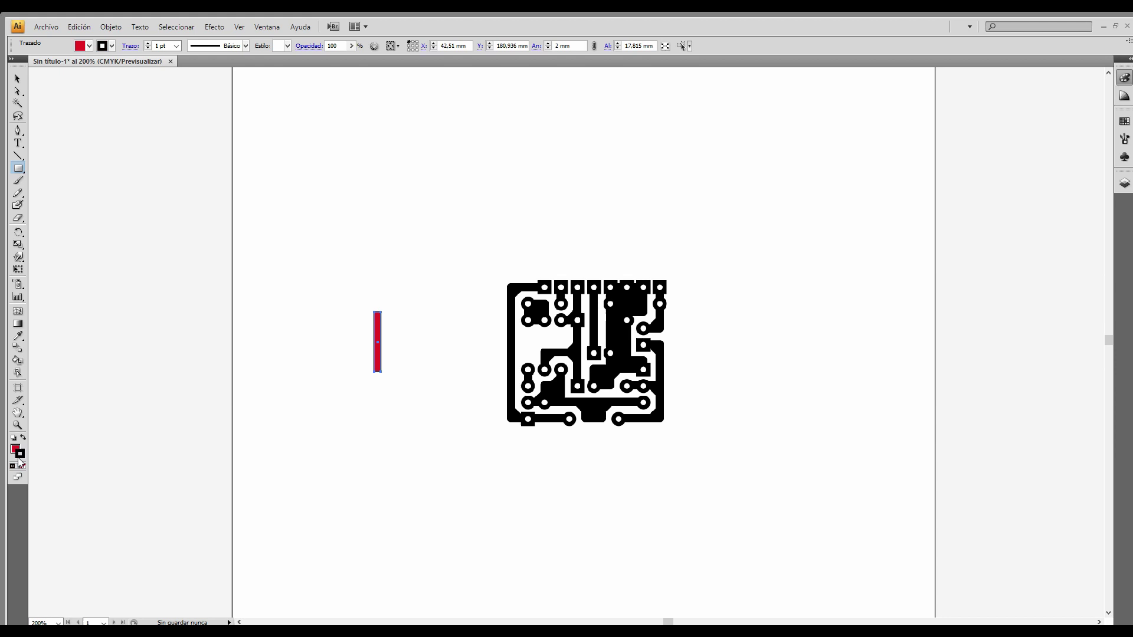
left_click(22, 465)
left_click(17, 79)
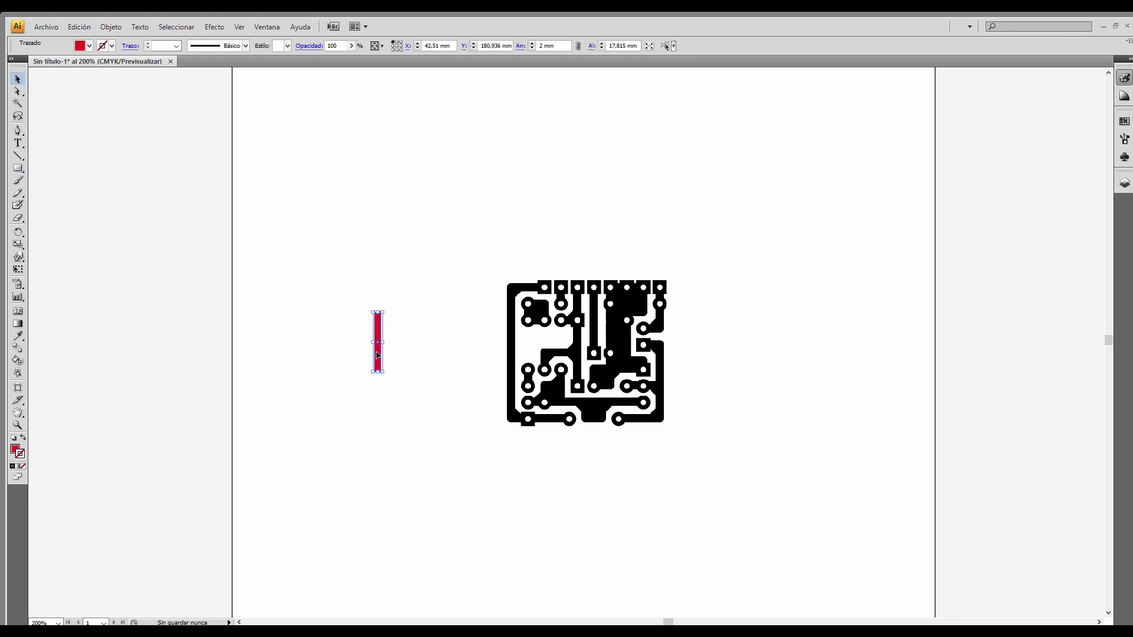
left_click_drag(380, 348, 517, 427)
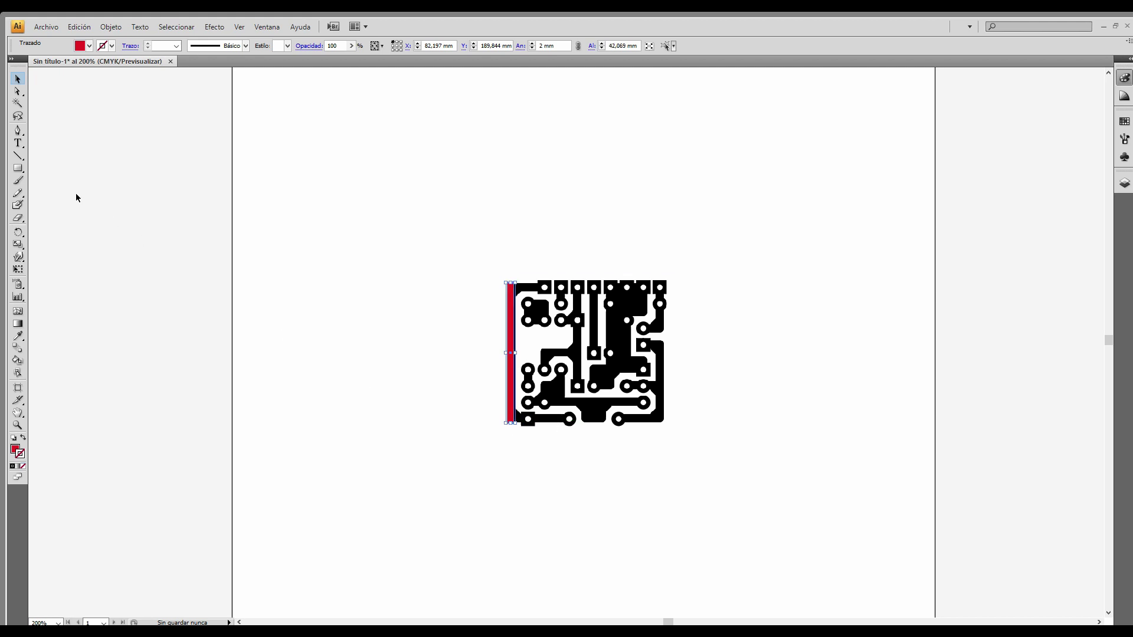
Draw a red 4 mm square over a PCB pad.
left_click(19, 169)
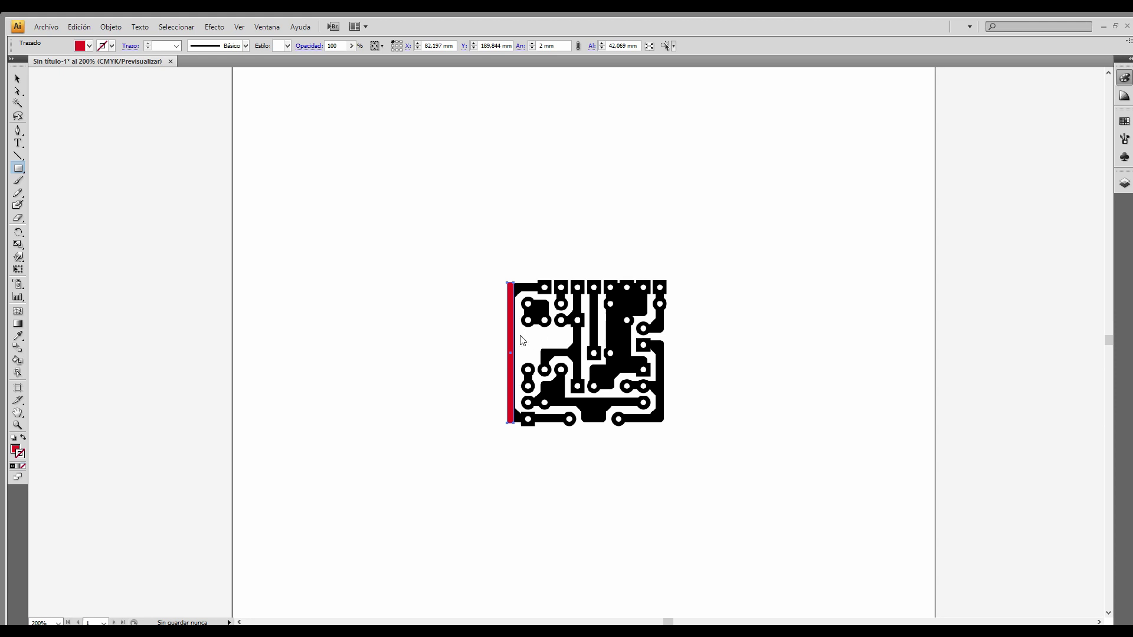
mouse_move(378, 318)
left_mouse_down()
mouse_move(395, 334)
mouse_move(393, 324)
mouse_move(546, 300)
mouse_move(544, 286)
left_mouse_up()
left_click(17, 78)
left_click(17, 170)
Draw a red 4 mm circle and place circles onto the PCB's pads.
key("l")
left_click_drag(358, 318, 375, 335)
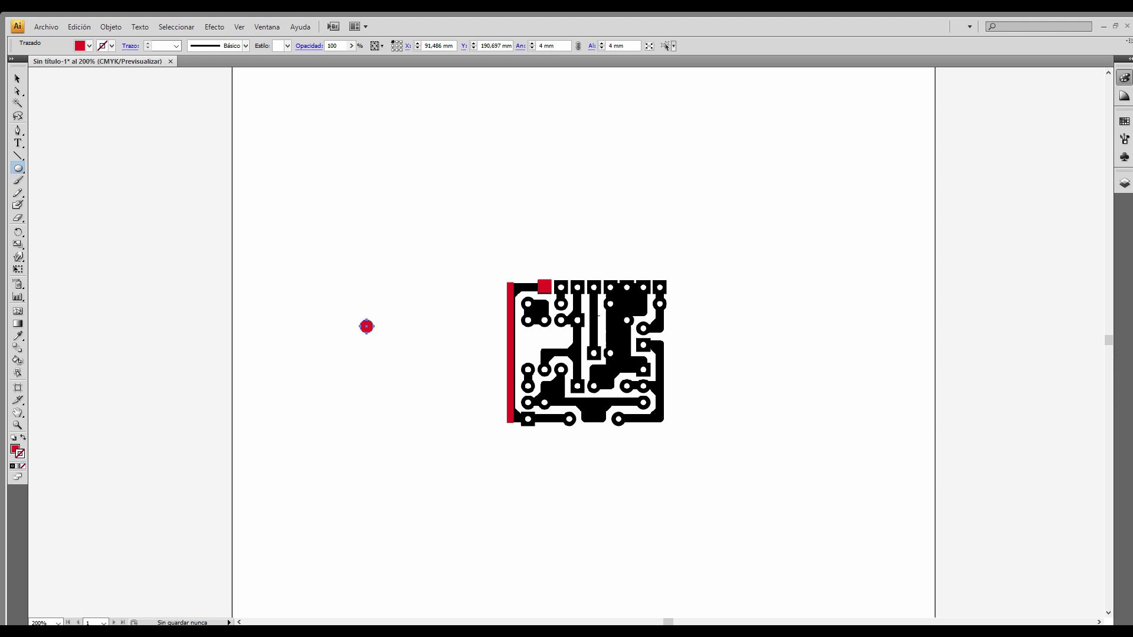
left_click(17, 78)
left_click_drag(365, 326, 526, 304)
left_click(422, 346)
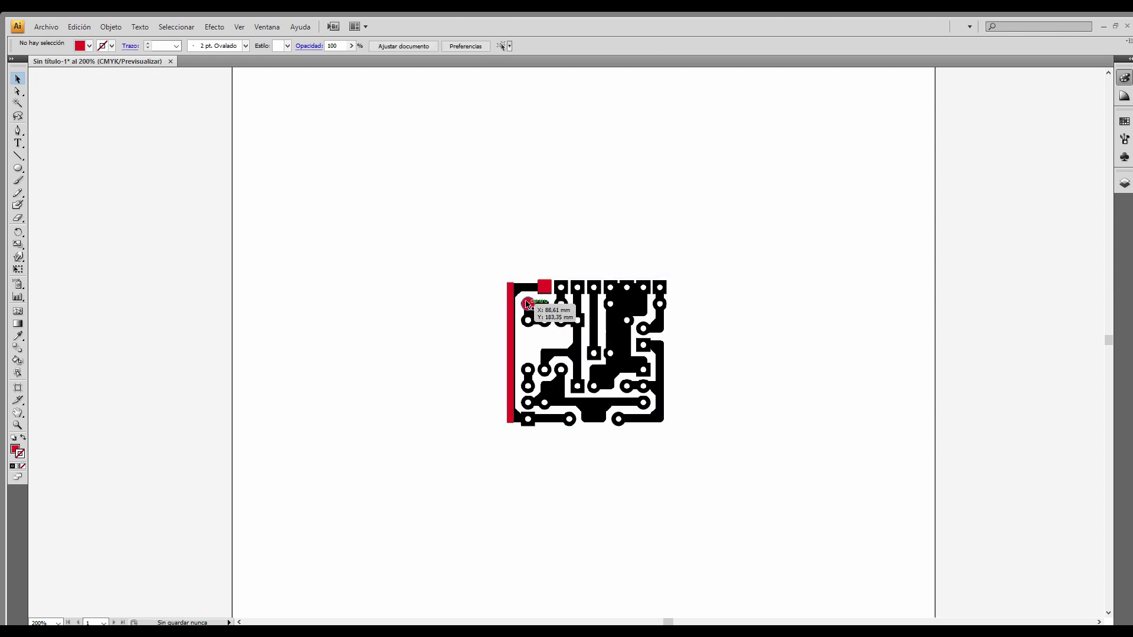
left_click(526, 304)
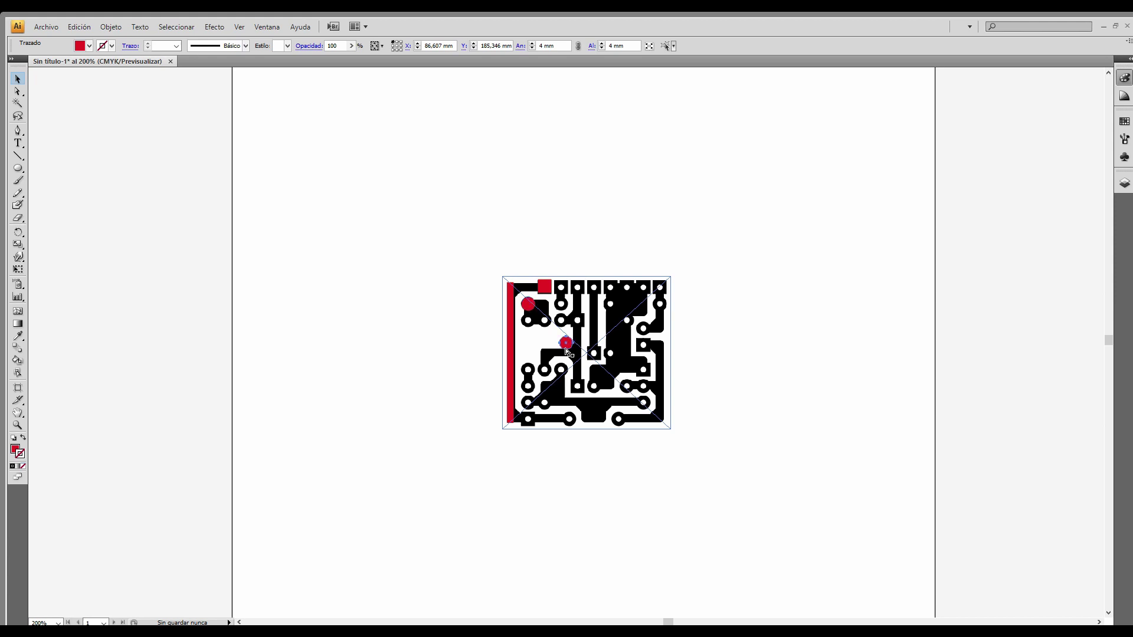
left_click_drag(565, 344, 531, 332)
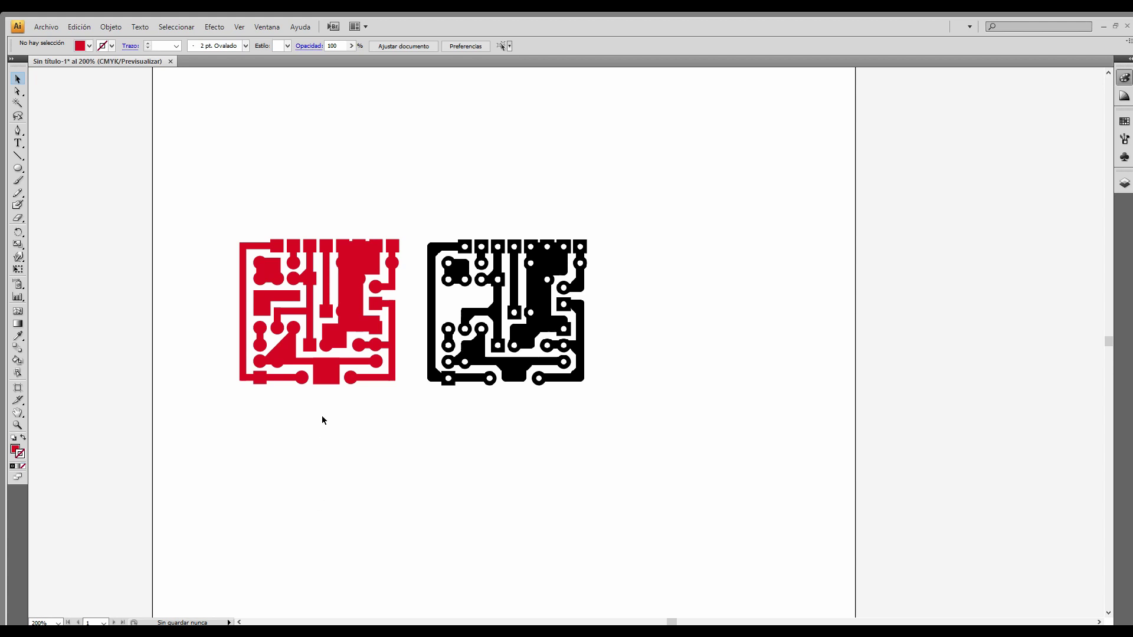
Group all the marquee-selected red PCB shapes, briefly showing the Pathfinder panel.
left_click_drag(199, 217, 415, 408)
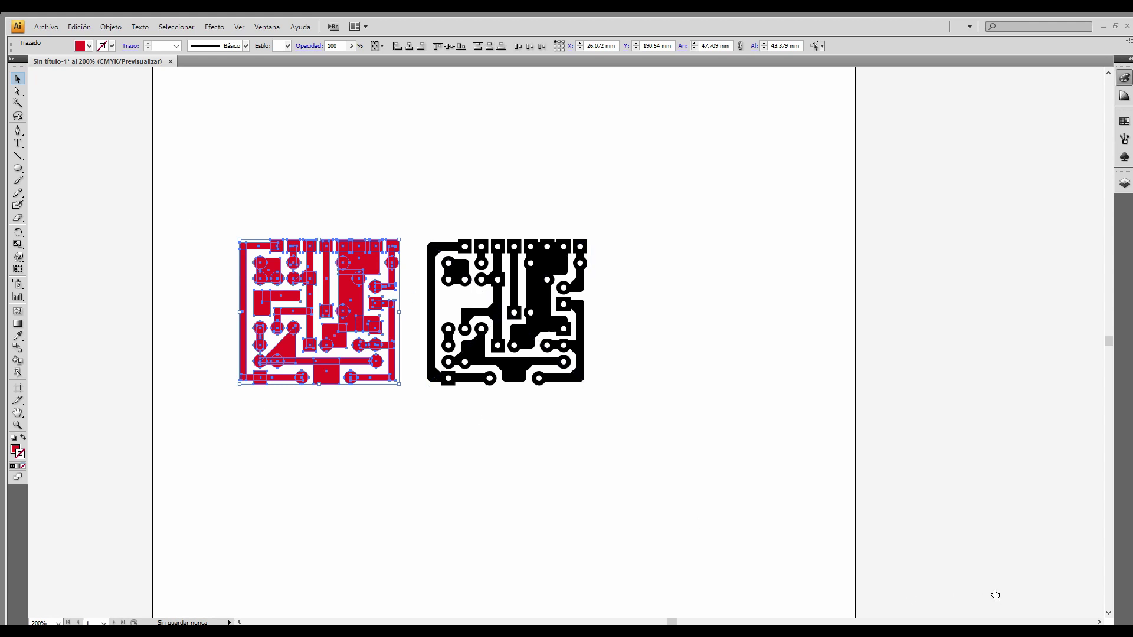
key("ctrl+g")
key("shift+ctrl+F9")
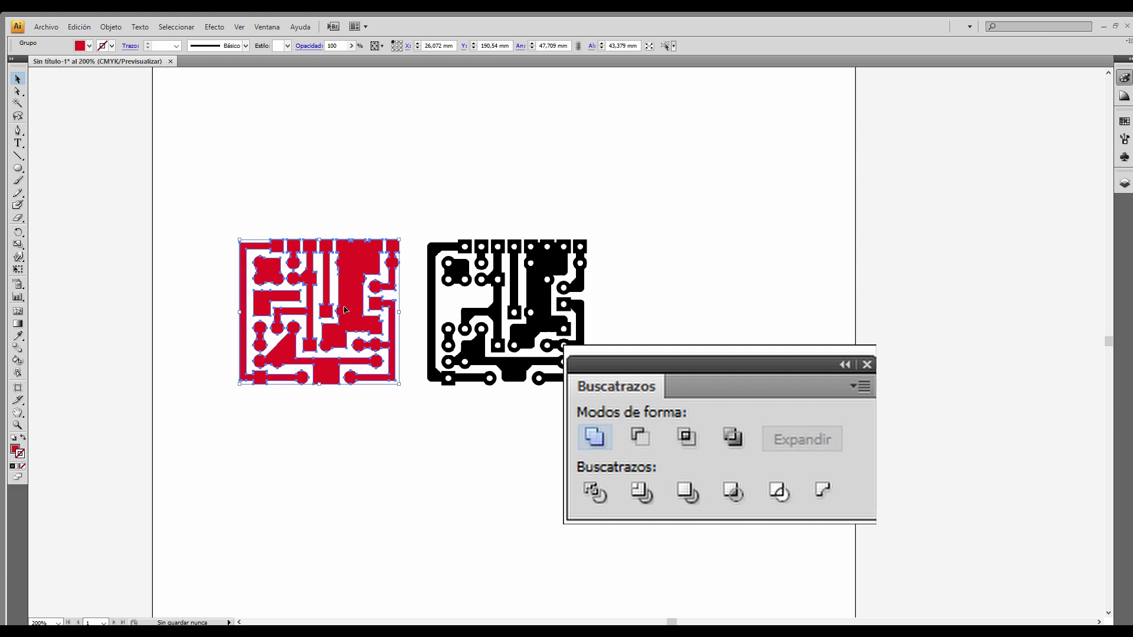
key("shift+ctrl+F9")
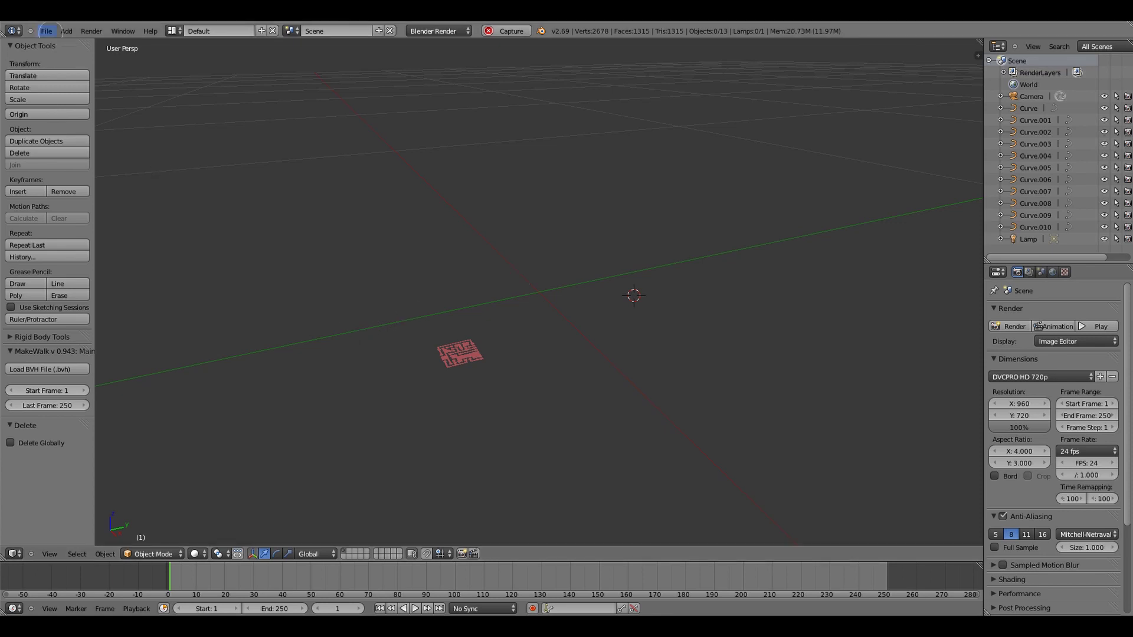
Browse the File menu's import options and place the 3D cursor in the viewport.
left_click(47, 31)
mouse_move(89, 212)
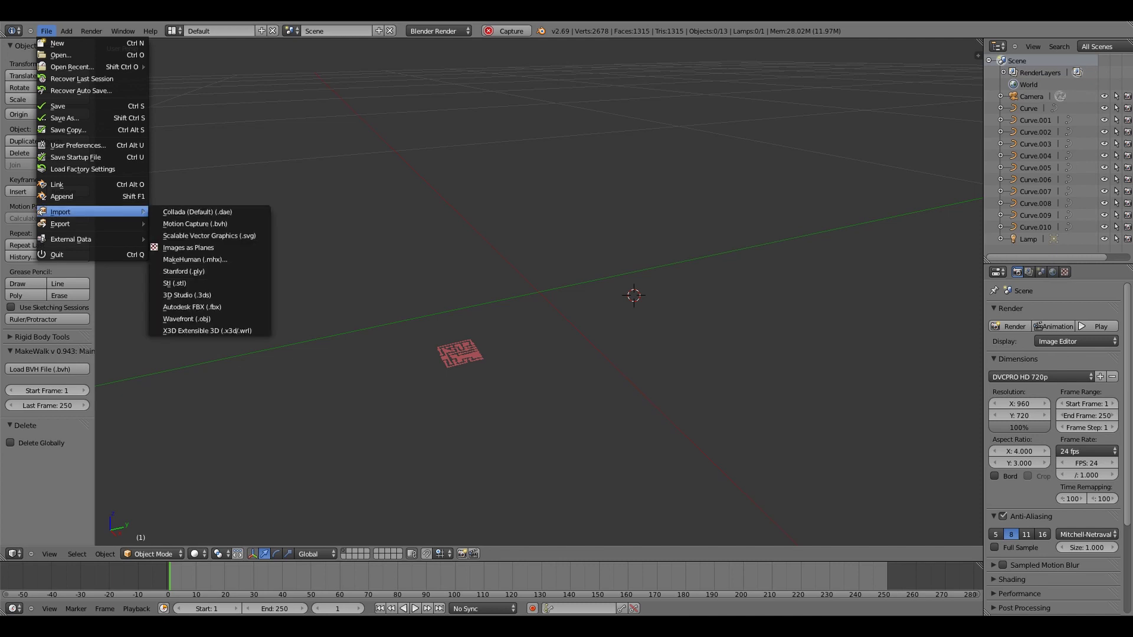
left_click(534, 300)
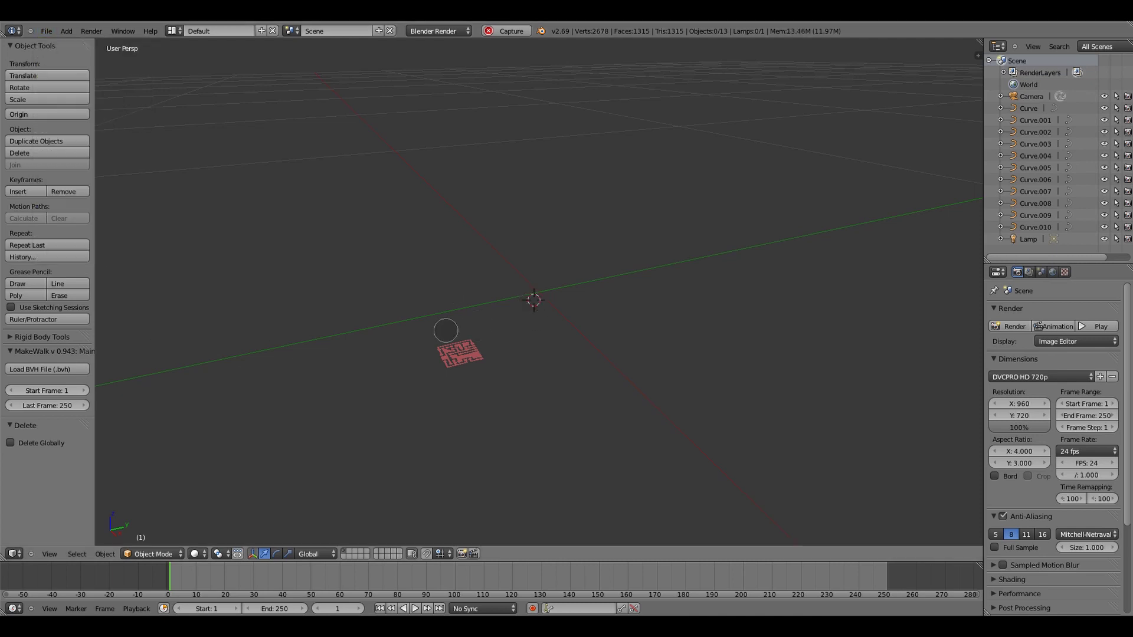
Shift-select the trace curves in the Outliner up to Curve.001, making it active.
left_click(1029, 108)
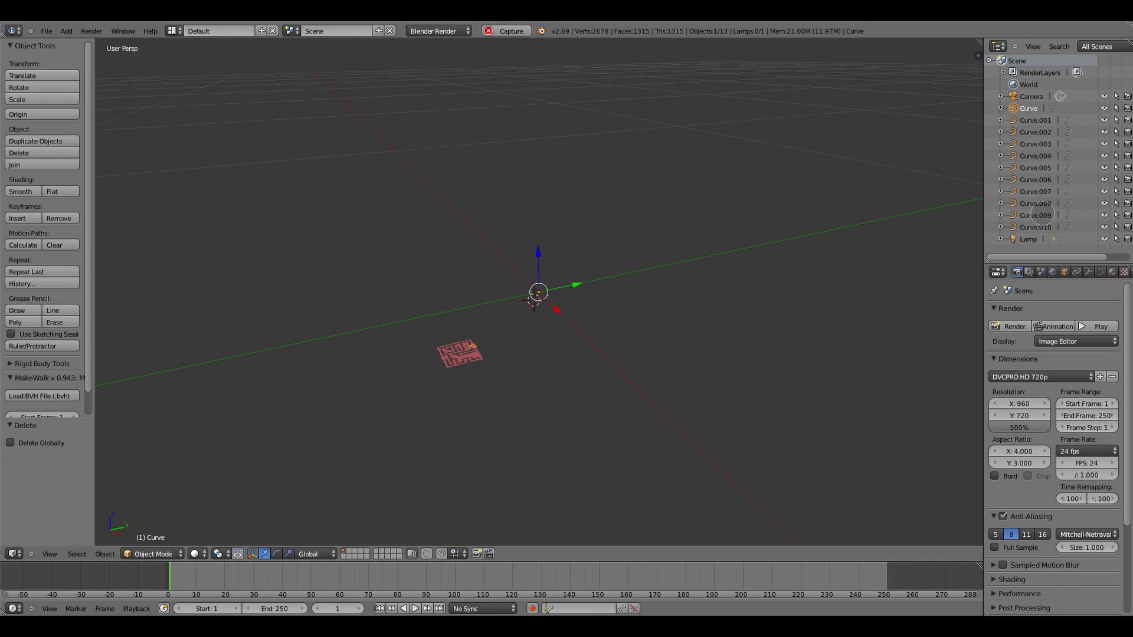
left_click(1035, 227, "shift")
left_click(1035, 215, "shift")
left_click(1035, 203, "shift")
left_click(1035, 191, "shift")
left_click(1035, 179, "shift")
left_click(1036, 167, "shift")
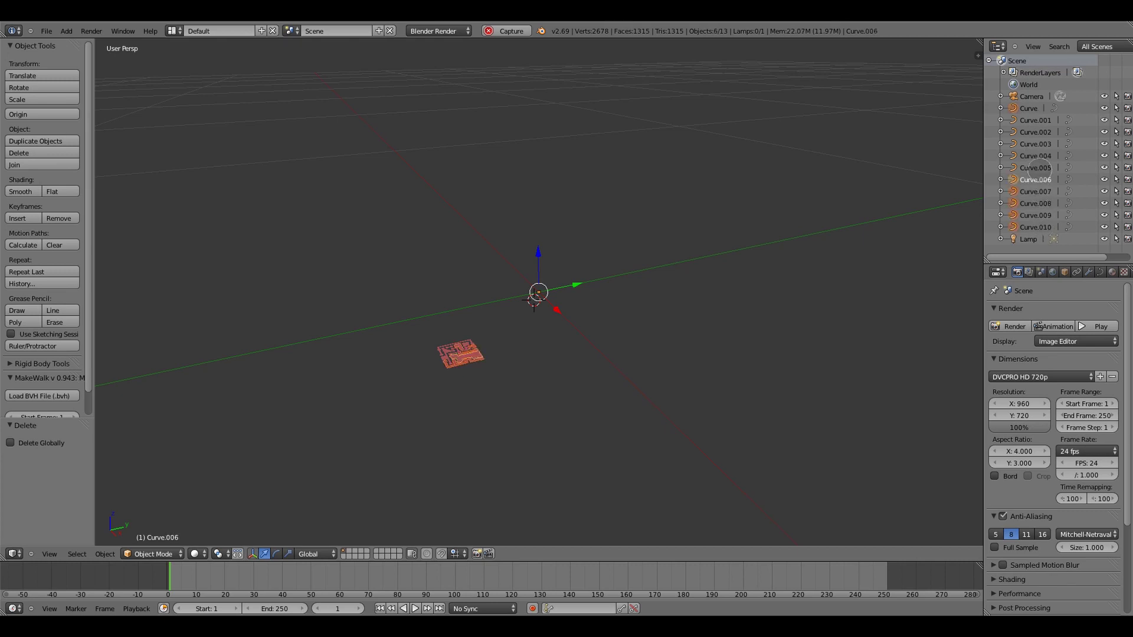
left_click(1035, 156, "shift")
left_click(1036, 144, "shift")
left_click(1036, 132, "shift")
left_click(1036, 121, "shift")
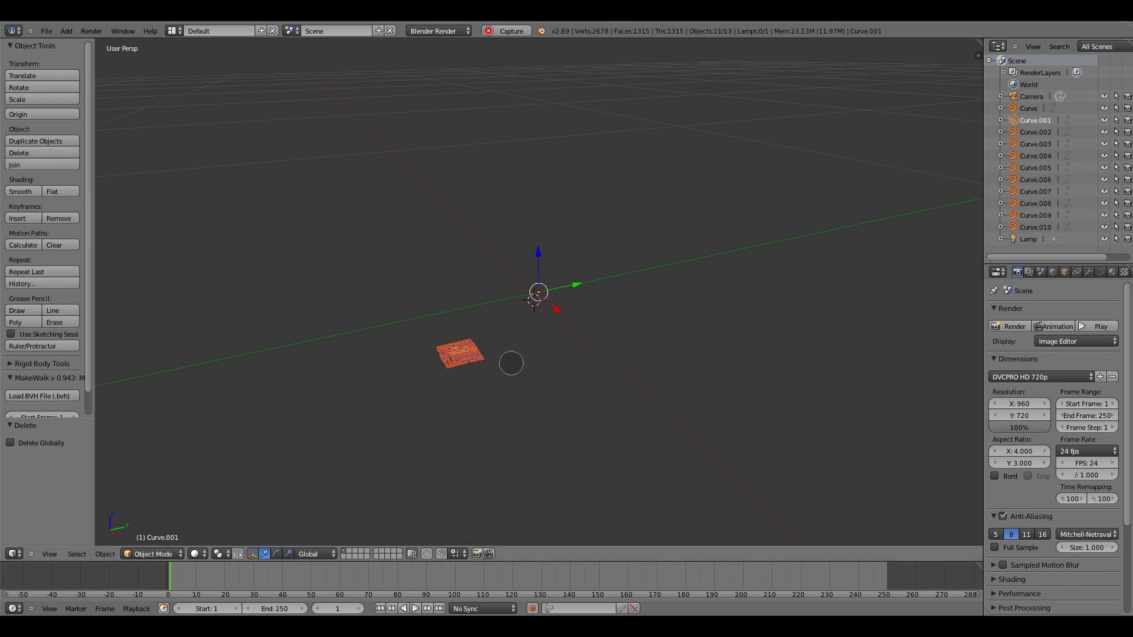
Convert the selected curves to meshes and join them into one object.
key("alt+c")
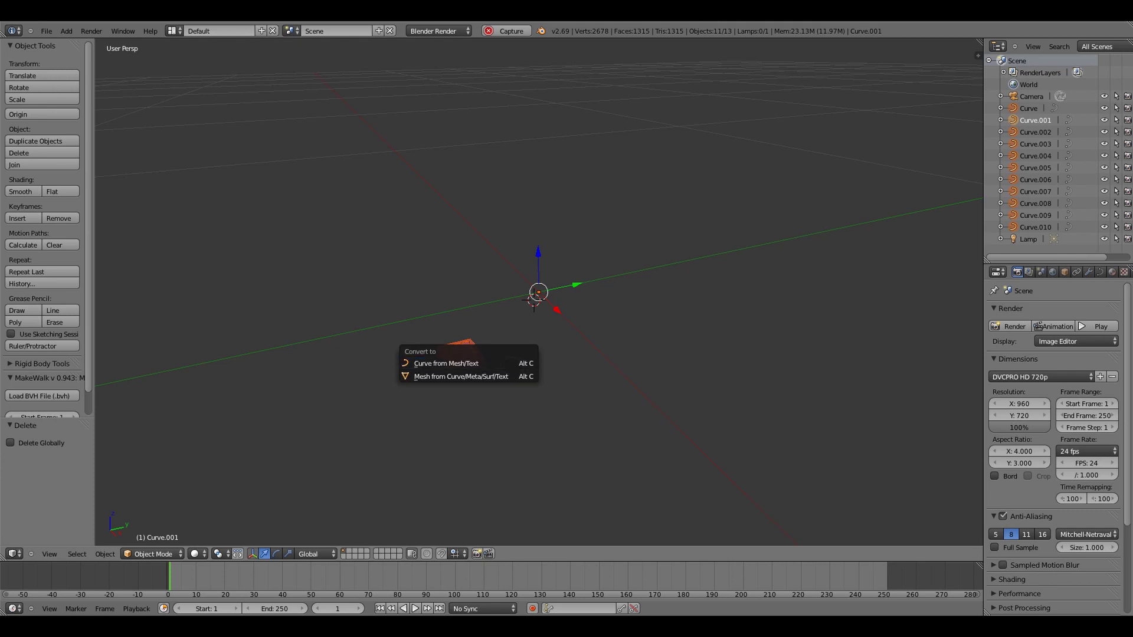
left_click(472, 376)
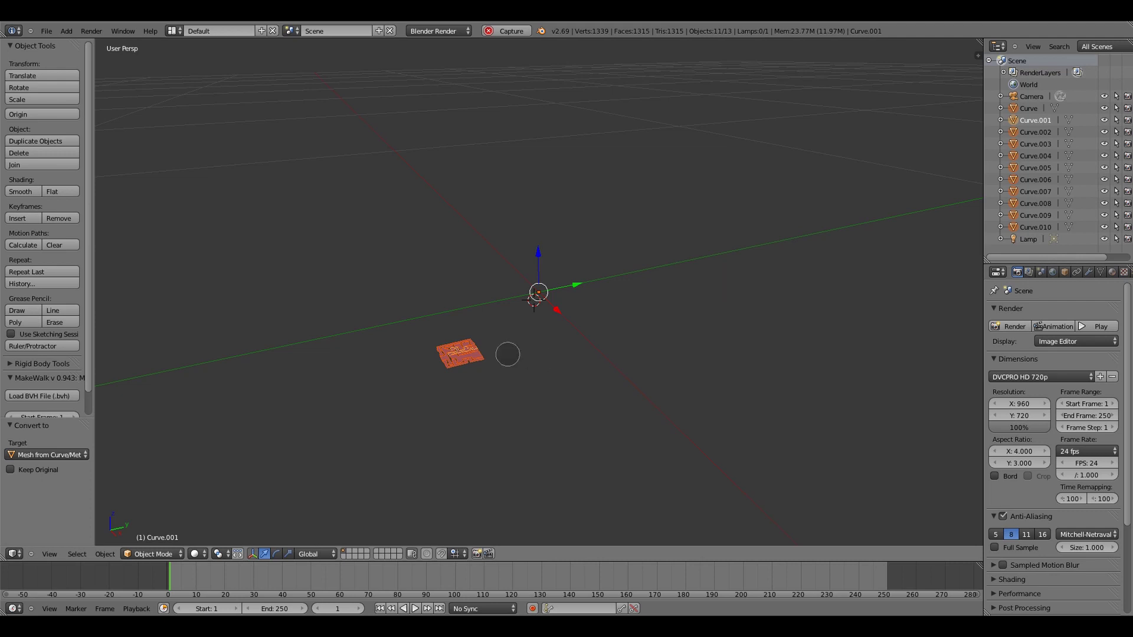
key("ctrl+j")
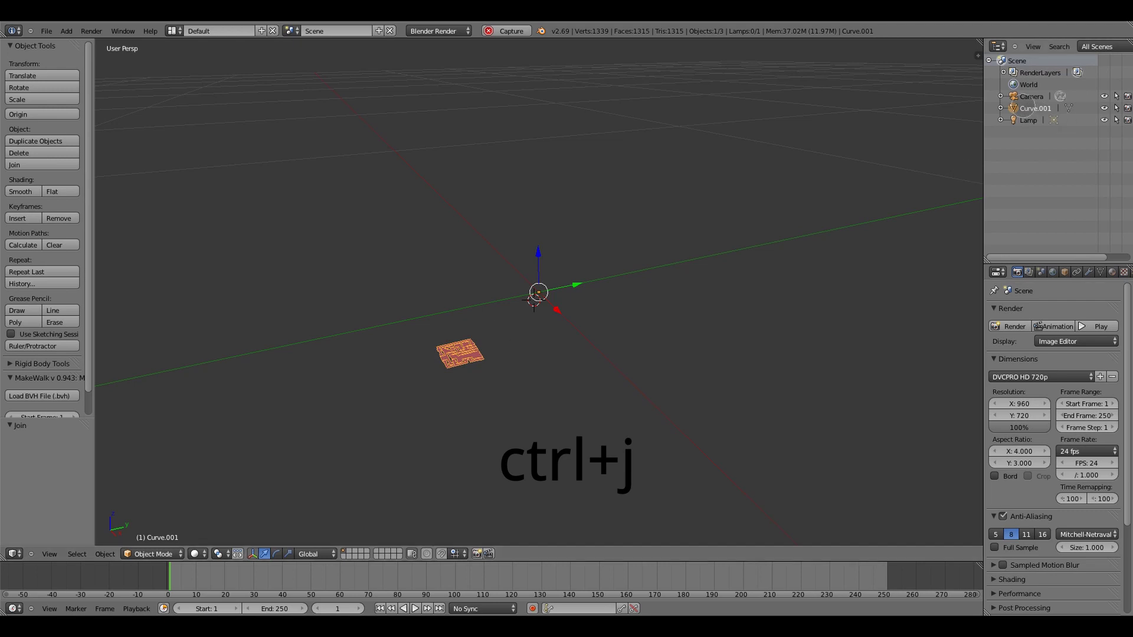
In Edit Mode, select all linked vertices of the board mesh.
left_click(152, 554)
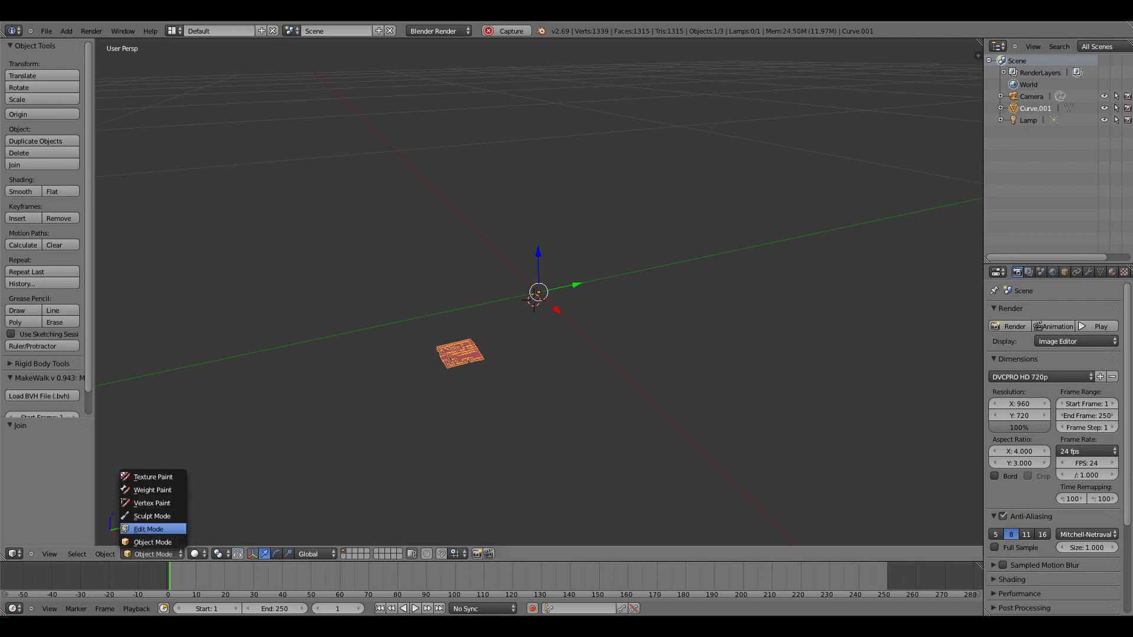
left_click(152, 525)
mouse_move(450, 318)
left_mouse_down("ctrl")
mouse_move(427, 407)
mouse_move(507, 330)
mouse_move(455, 322)
left_mouse_up("ctrl")
key("ctrl+l")
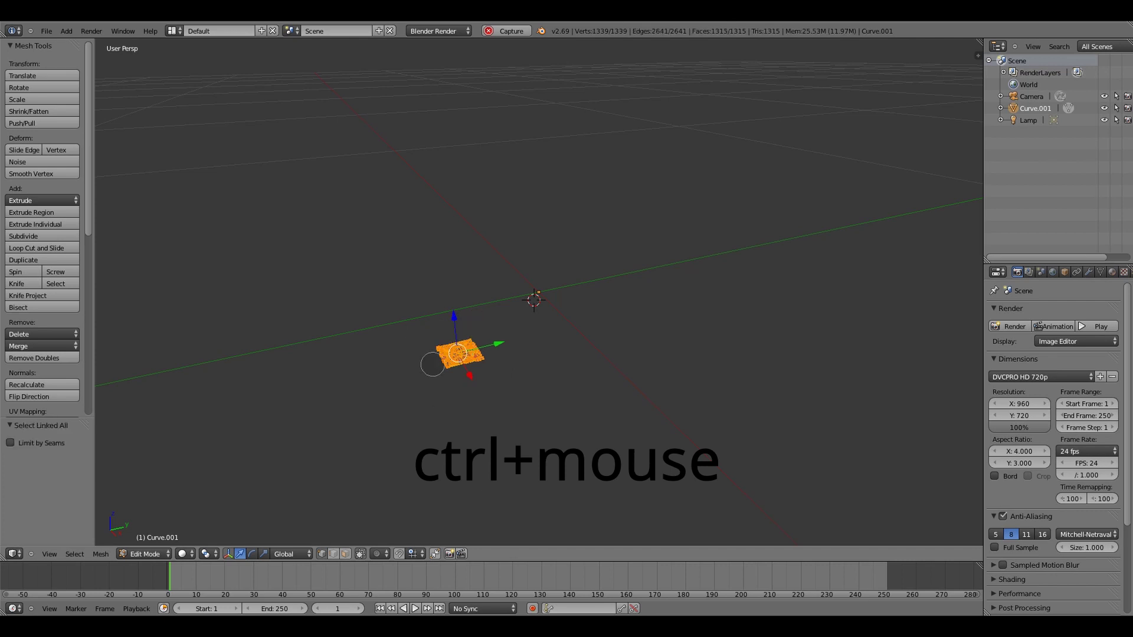
key("Left")
key("Right")
scroll(361, 434, "up", 3)
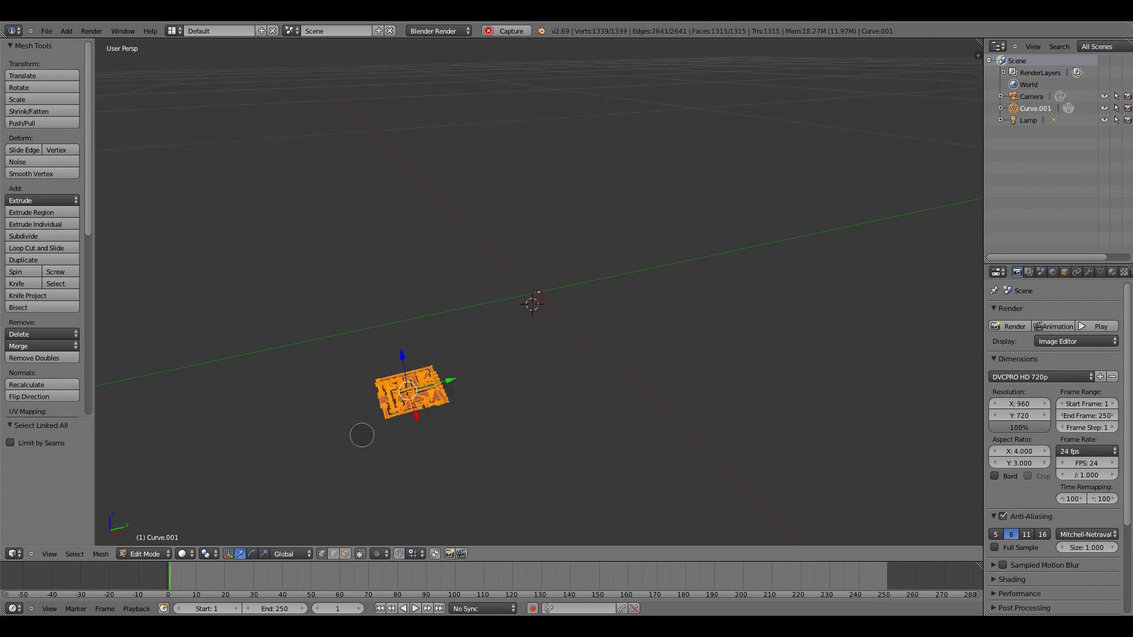
Extrude the whole board 0.01 upward and return to Object Mode.
key("e")
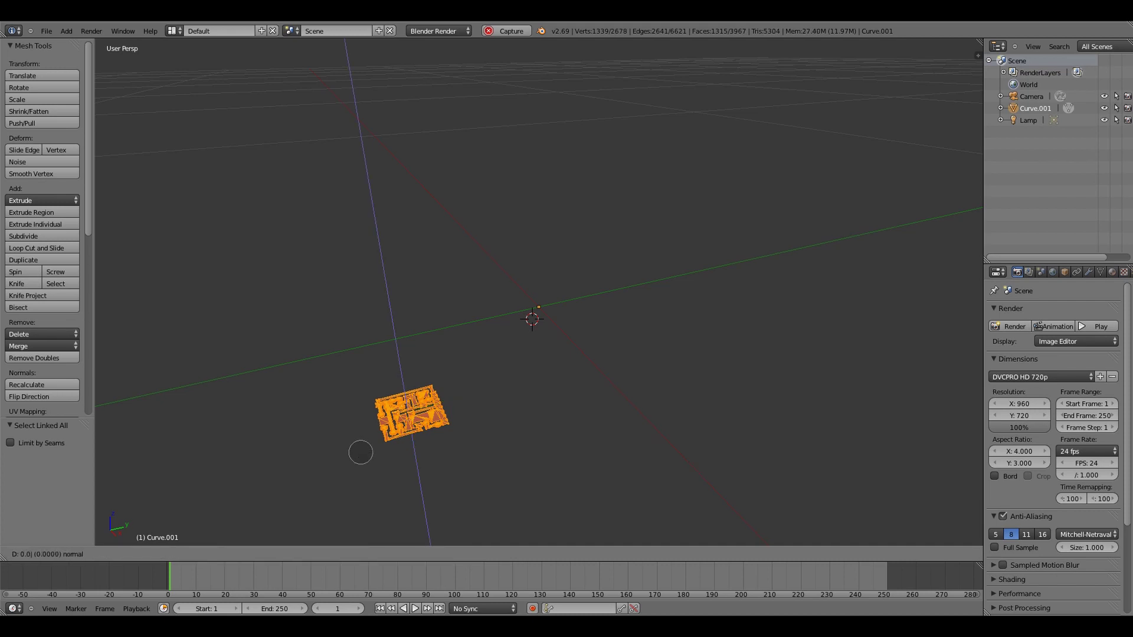
type("0.01")
key("Return")
type("e")
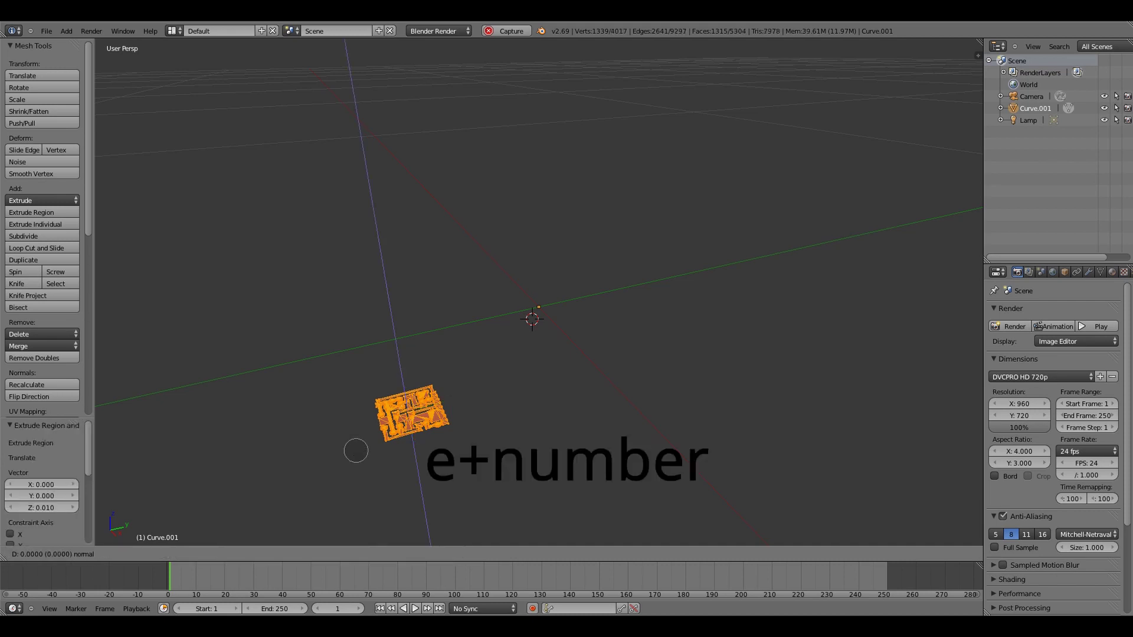
type("0.00")
left_click(355, 451)
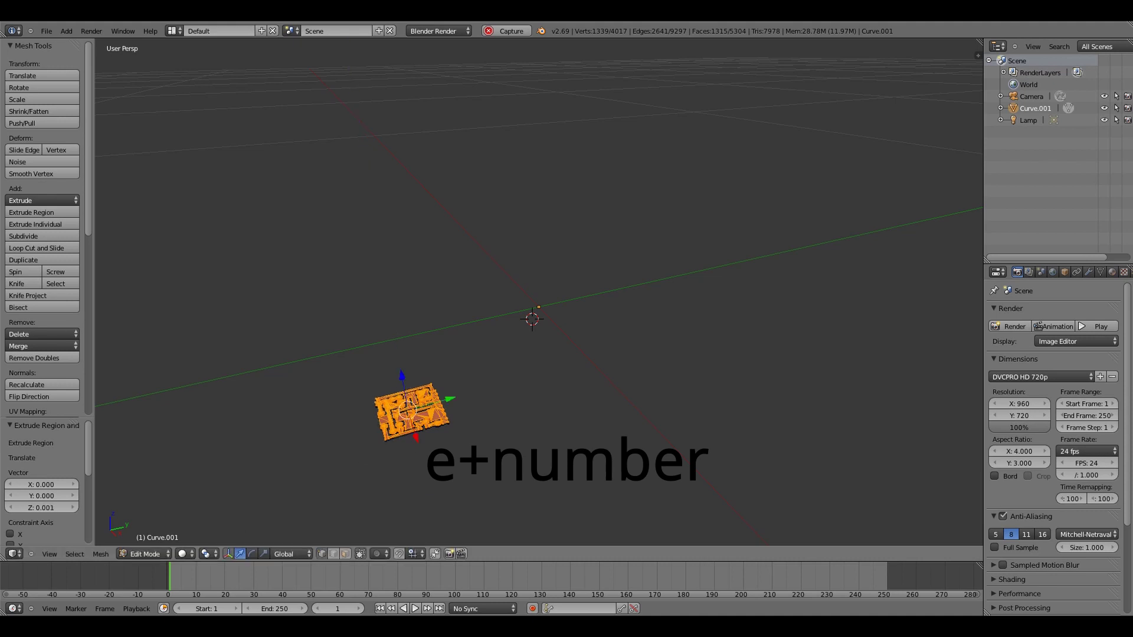
left_click(148, 553)
left_click(155, 538)
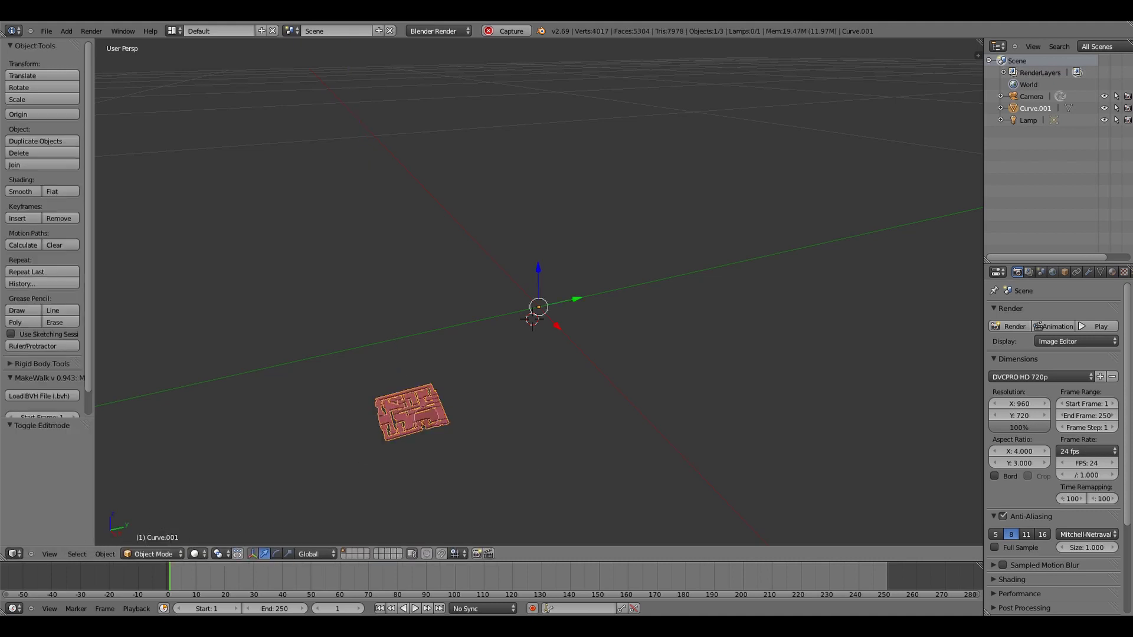
Go to the File menu's Export options to save the board as STL.
left_click(46, 31)
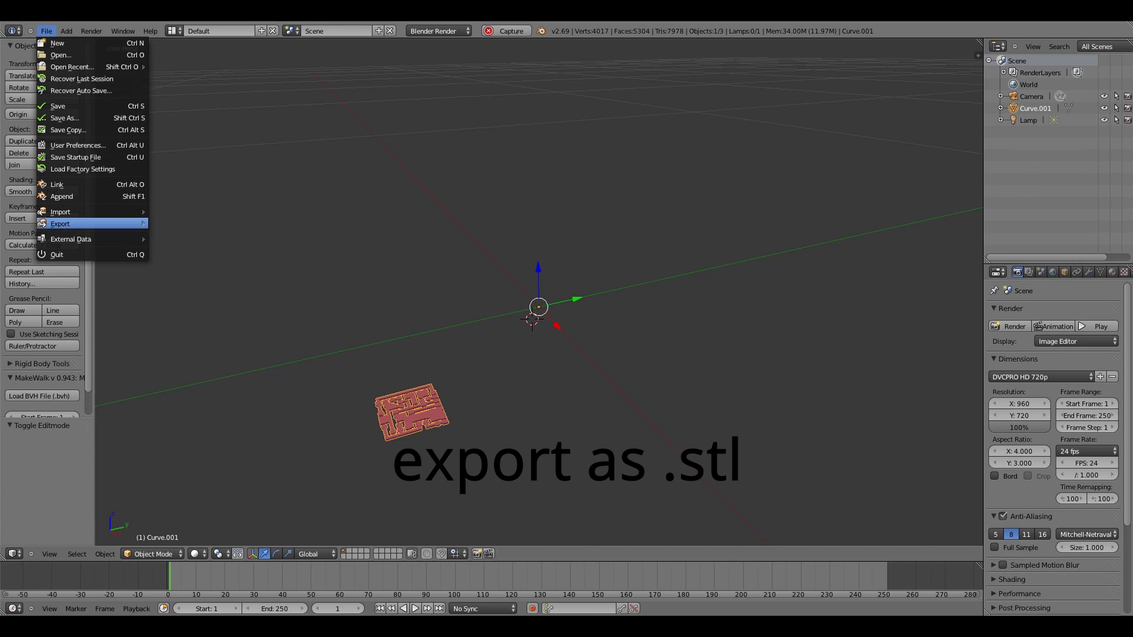
mouse_move(89, 223)
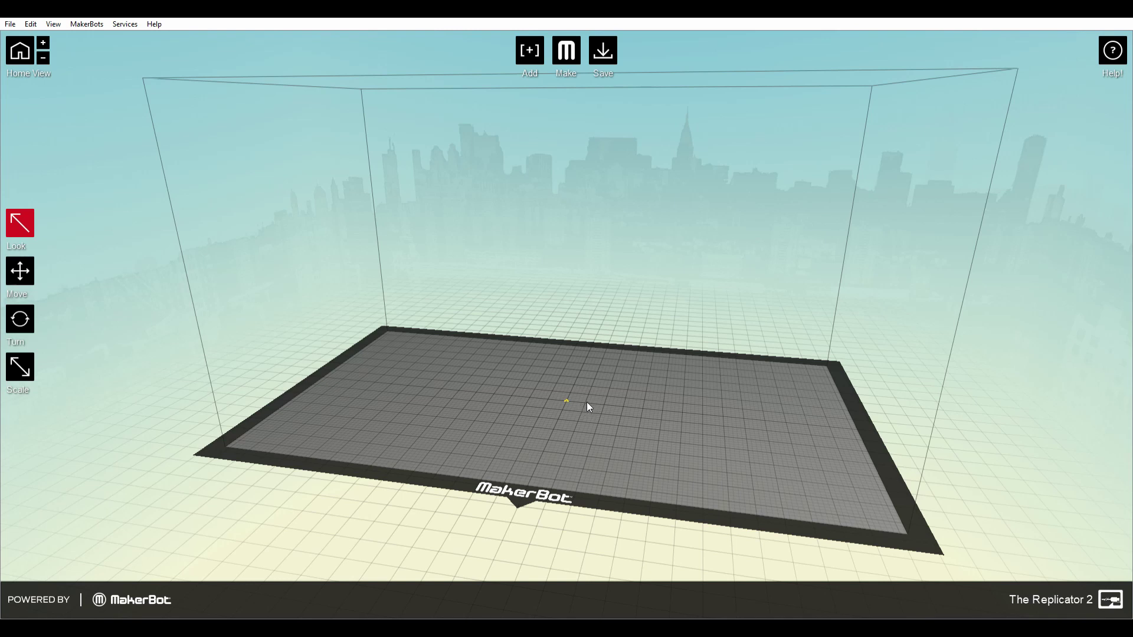
Scale the model uniformly to an X width of 47,71 mm.
left_click(20, 367)
left_click(23, 370)
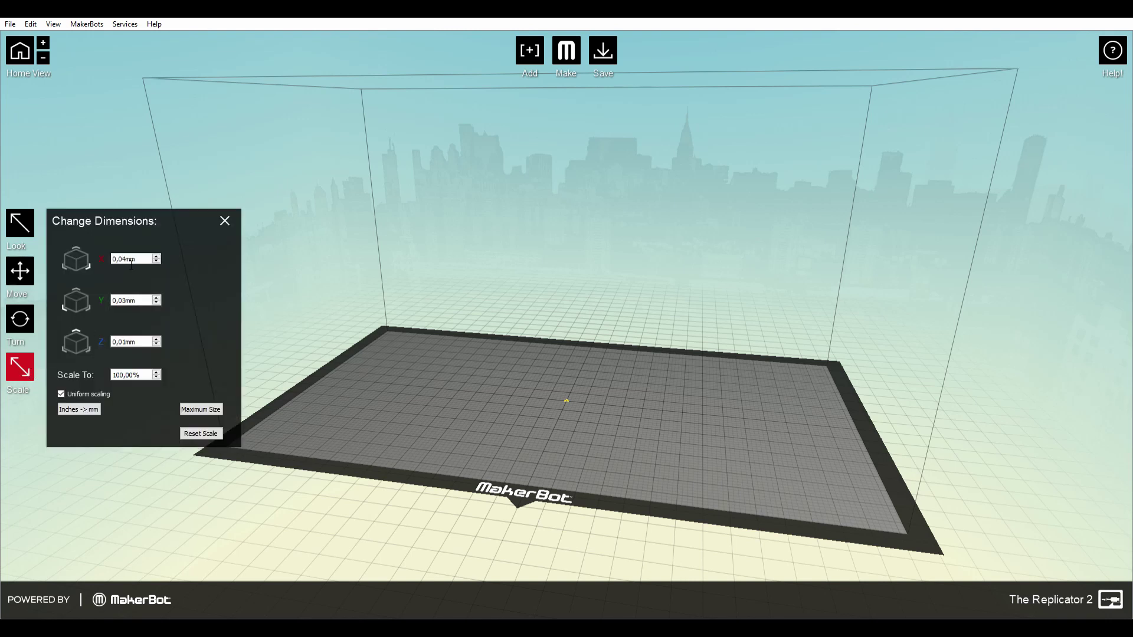
left_click_drag(126, 263, 85, 266)
type("47,71")
key("Return")
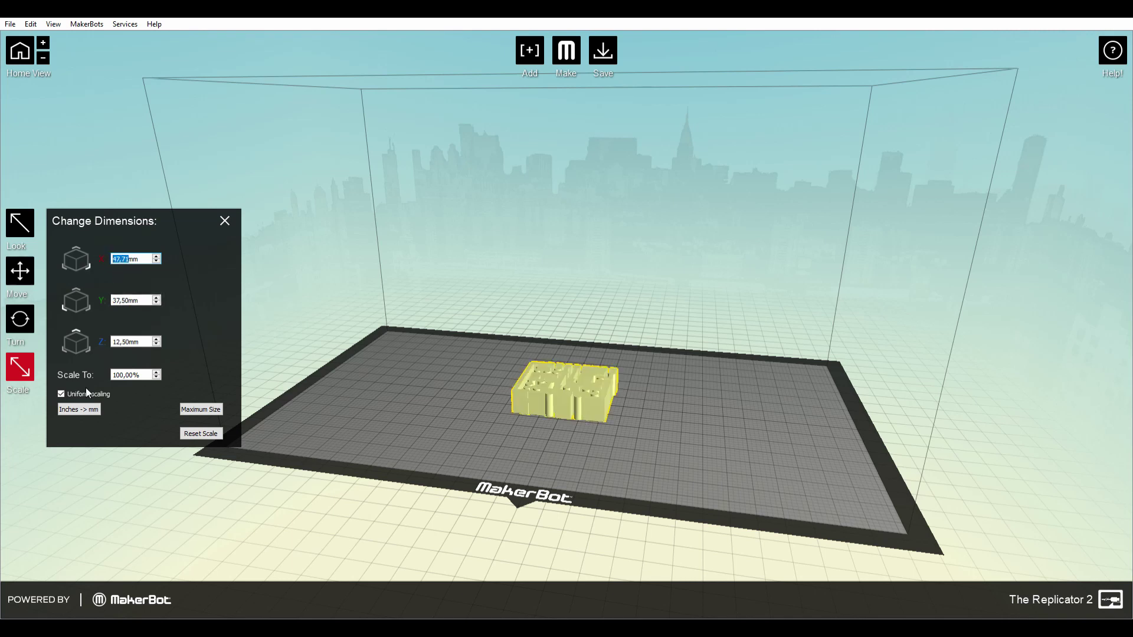
Turn off uniform scaling and enter 0,3 as the Z height.
left_click(72, 396)
left_click_drag(125, 343, 95, 342)
key("BackSpace")
left_click_drag(116, 343, 104, 347)
key("BackSpace")
type("0,3")
Apply the 0.3 mm height, close the dimensions panel, and start Make for printing.
left_click(151, 299)
left_click(224, 222)
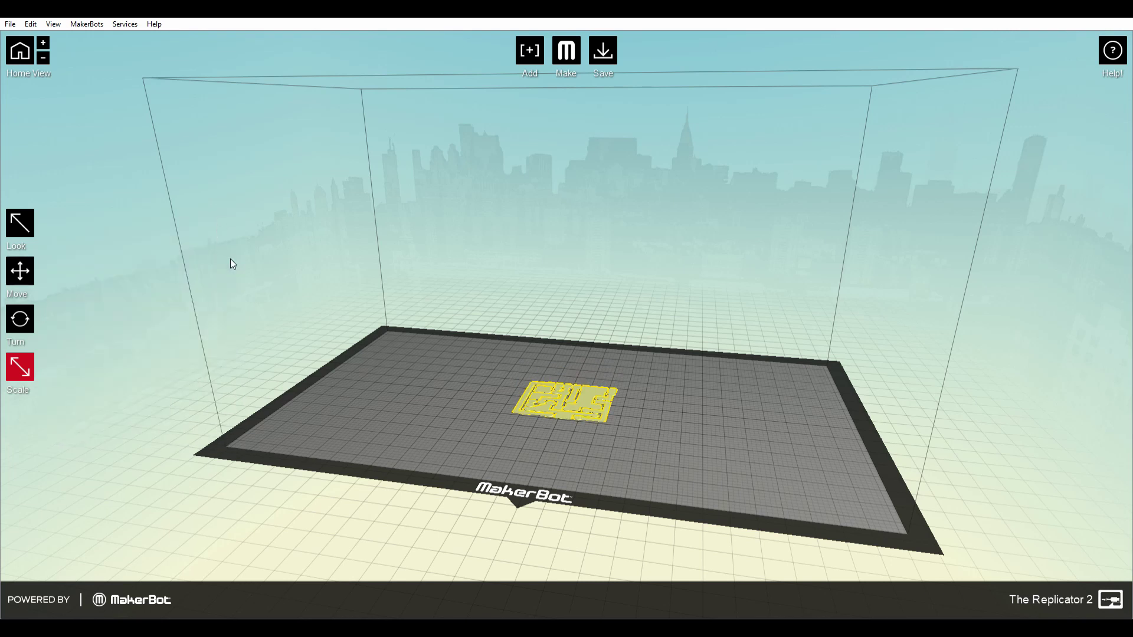
scroll(590, 419, "up", 3)
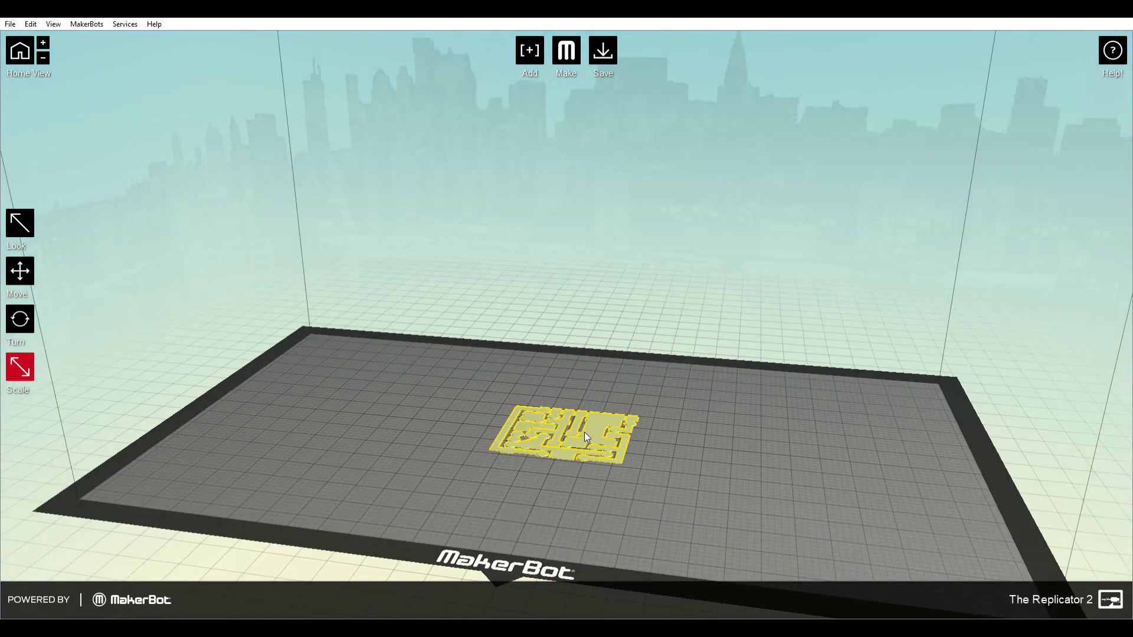
scroll(584, 432, "down", 3)
scroll(587, 392, "up", 3)
left_click(568, 53)
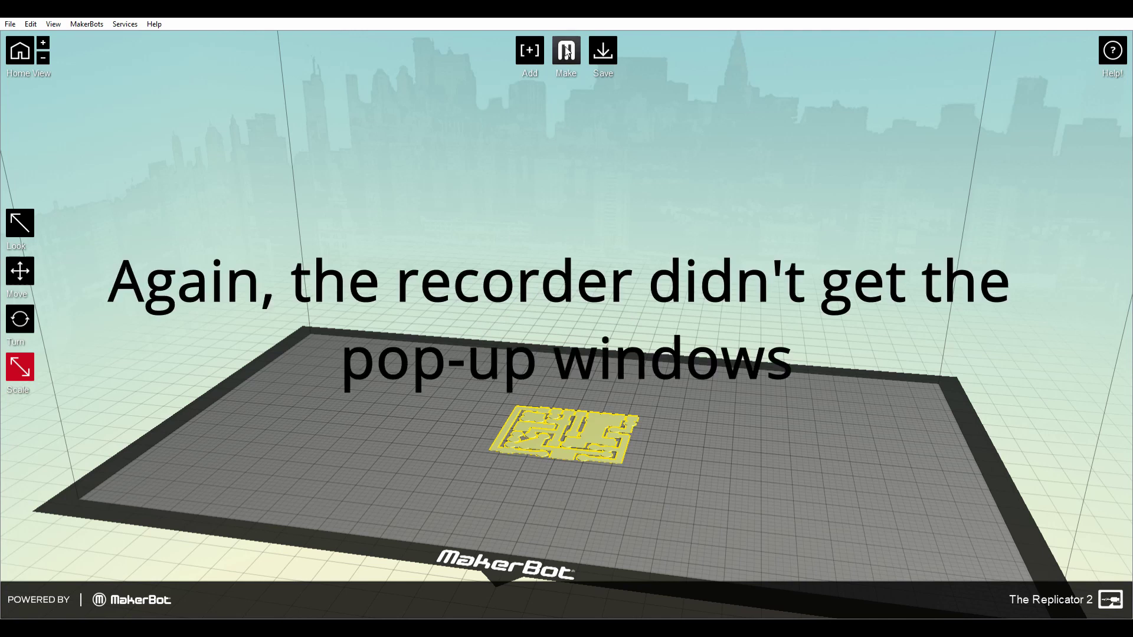